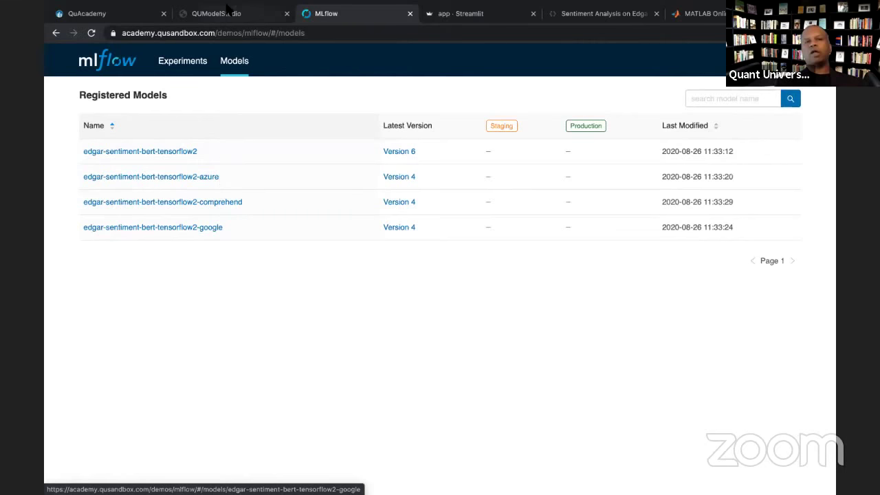
Step: Switch to QUModelStudio and connect to the MATLAB-ANALYSIS-BLOCK instance in Stage 5 of the pipeline status
click(228, 13)
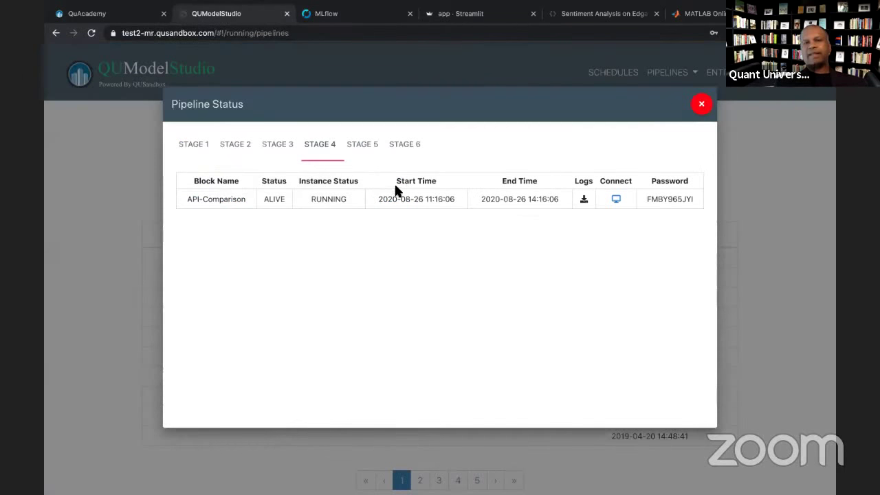
click(365, 144)
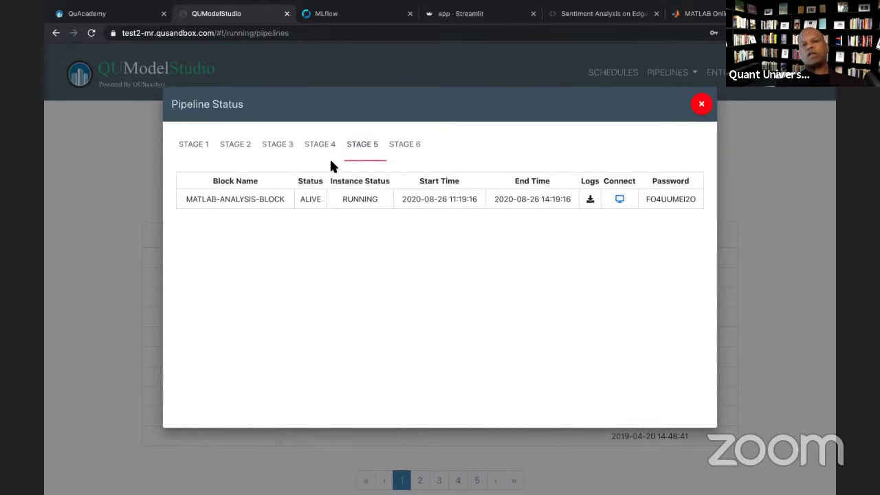
click(624, 206)
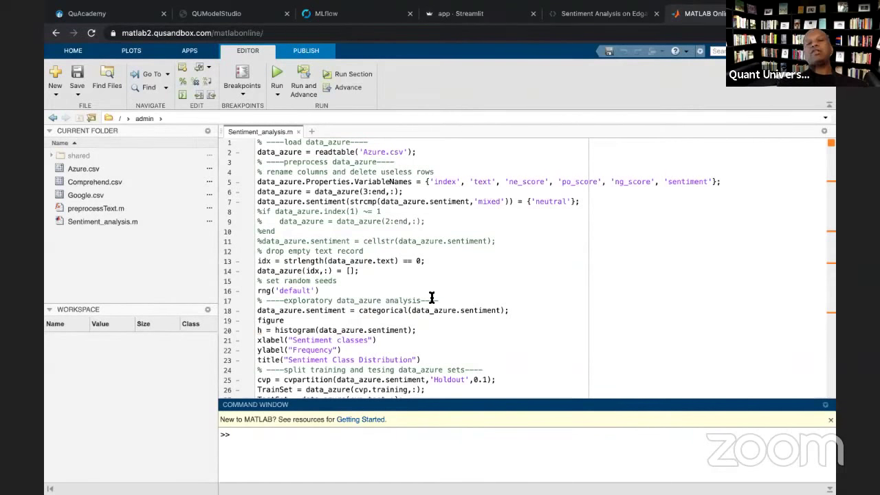
click(50, 155)
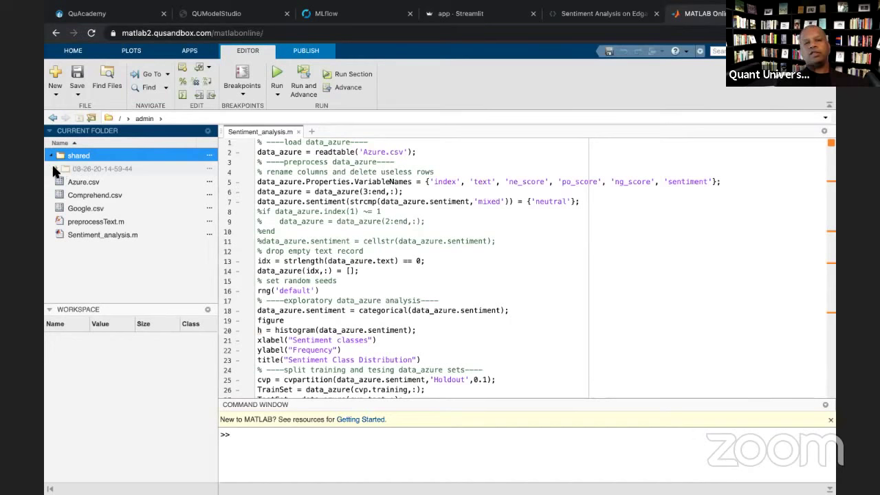
click(55, 169)
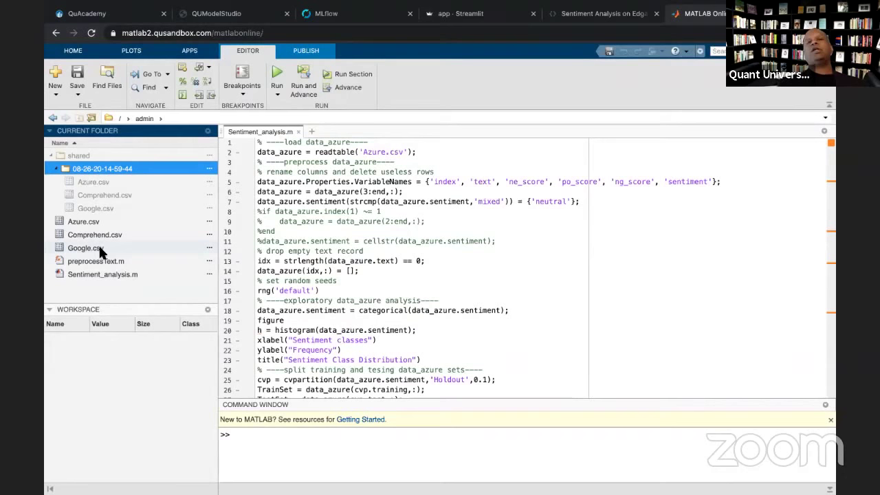
Step: Run the Sentiment_analysis.m script in MATLAB Online
click(412, 219)
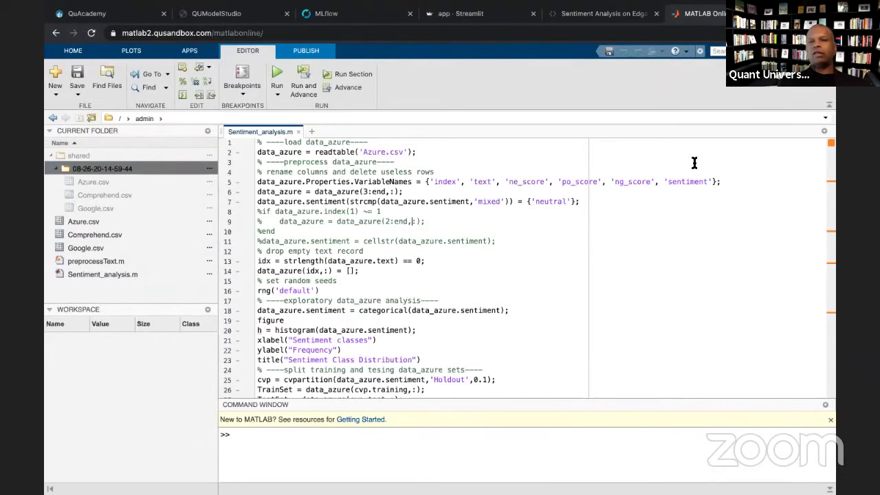
click(277, 76)
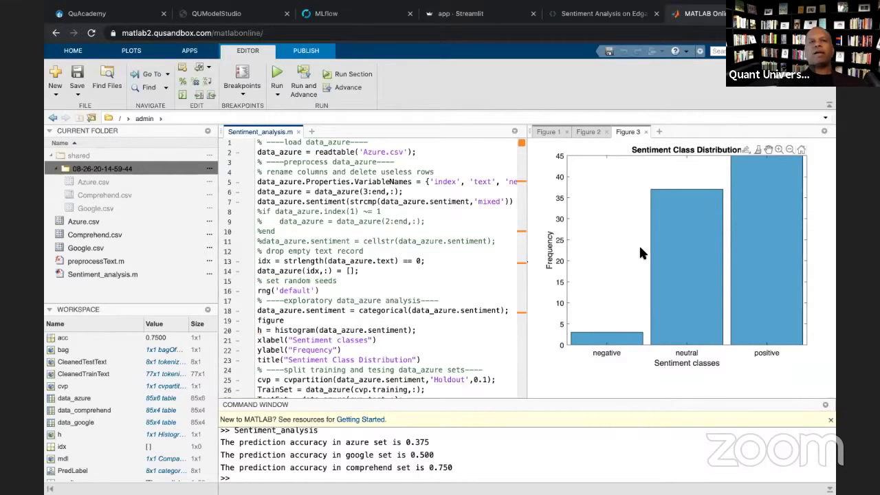
click(292, 35)
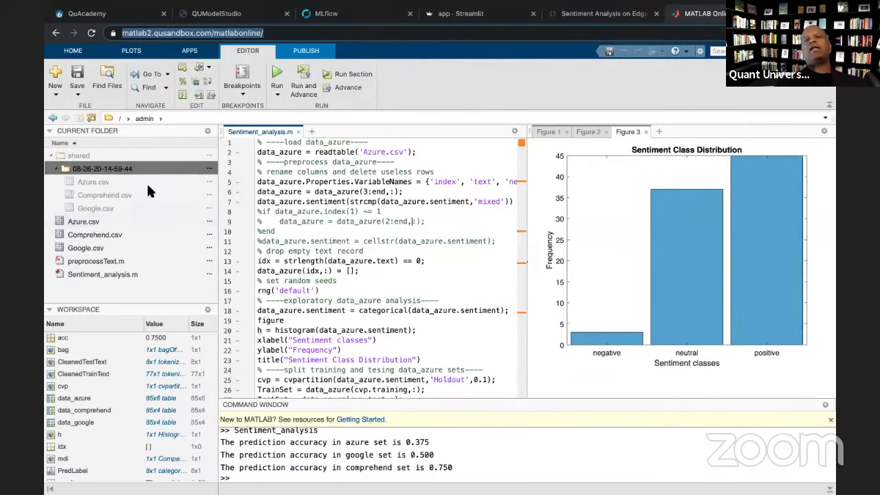
click(355, 15)
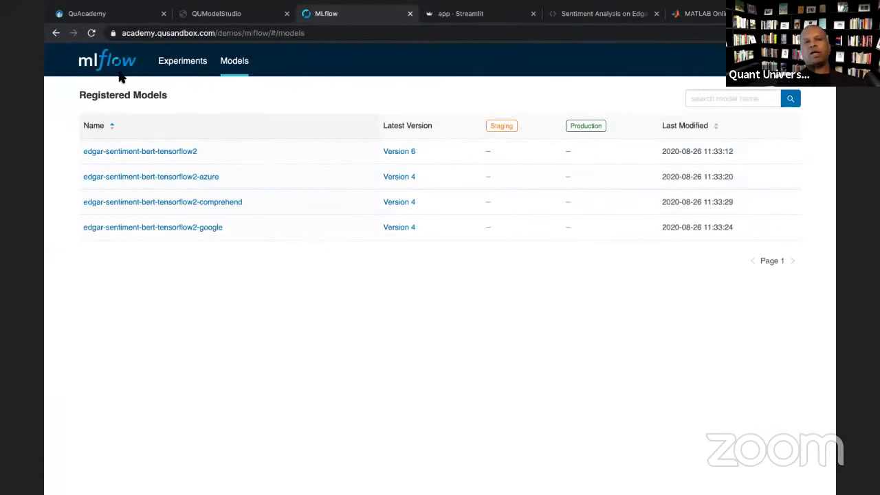
click(174, 72)
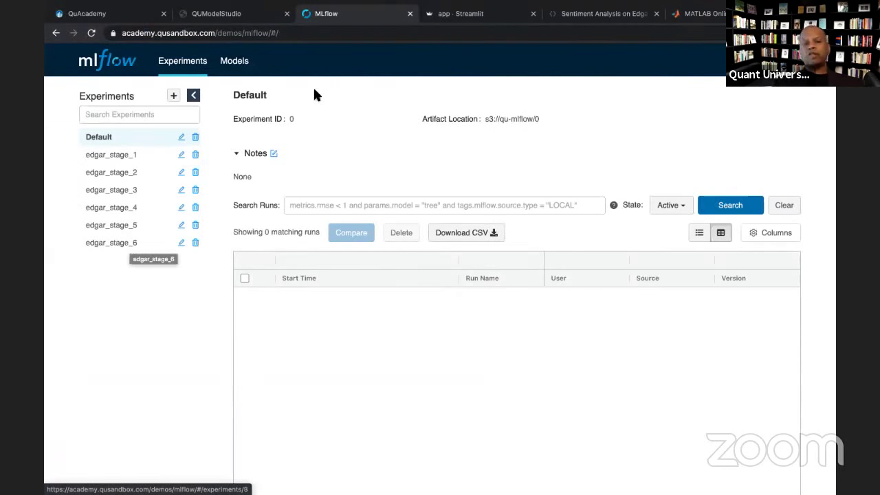
click(123, 246)
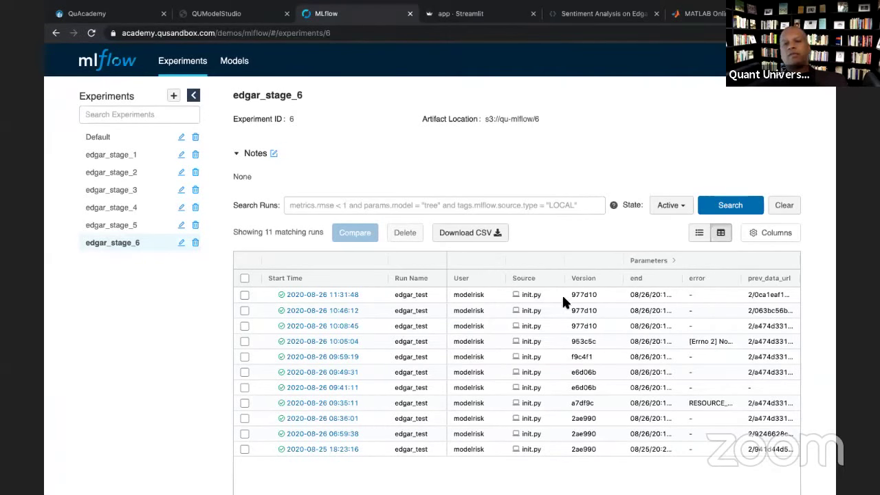
click(313, 294)
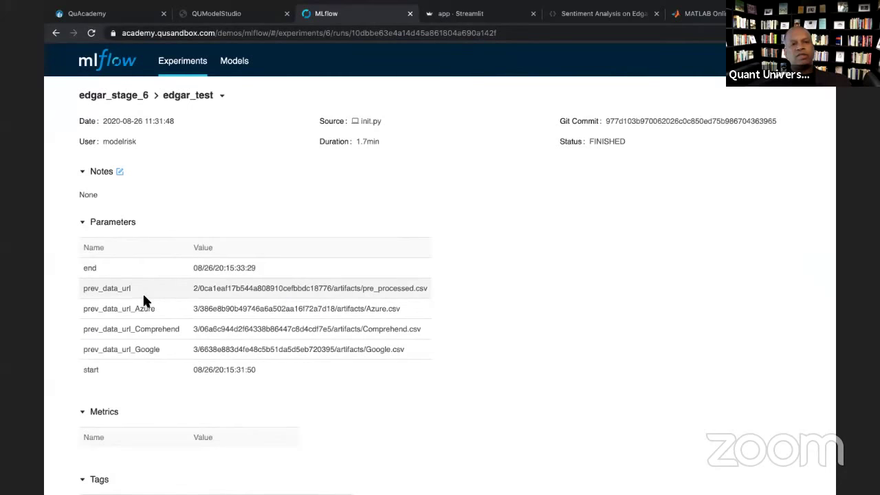
scroll(143, 299, down, 3)
scroll(143, 299, down, 2)
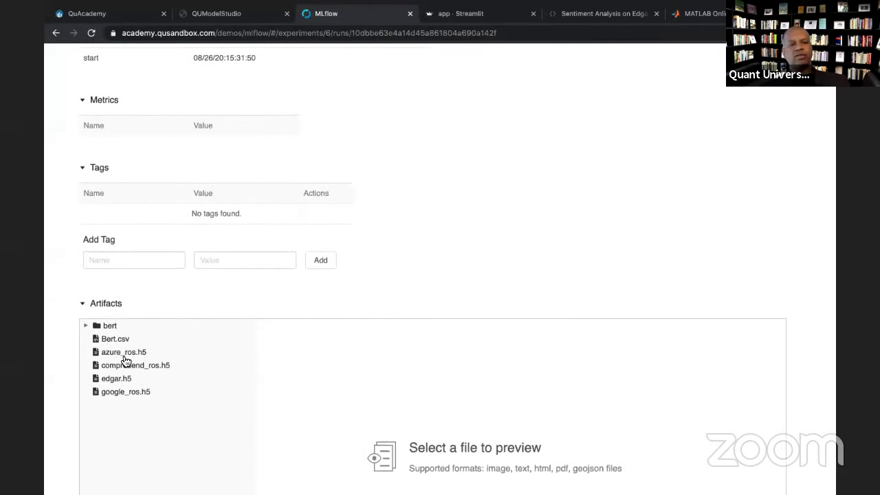
scroll(112, 398, up, 4)
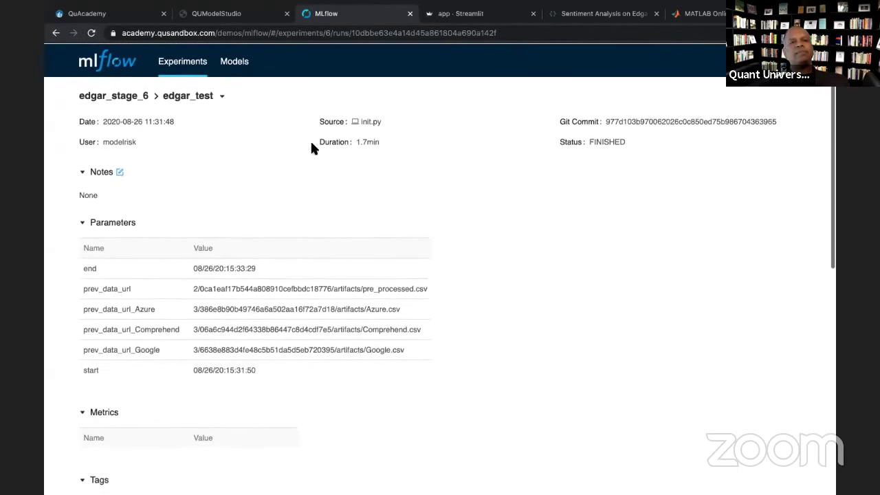
Step: Return to QUModelStudio and connect to the Model-Block instance in Stage 6 of the pipeline status
click(214, 14)
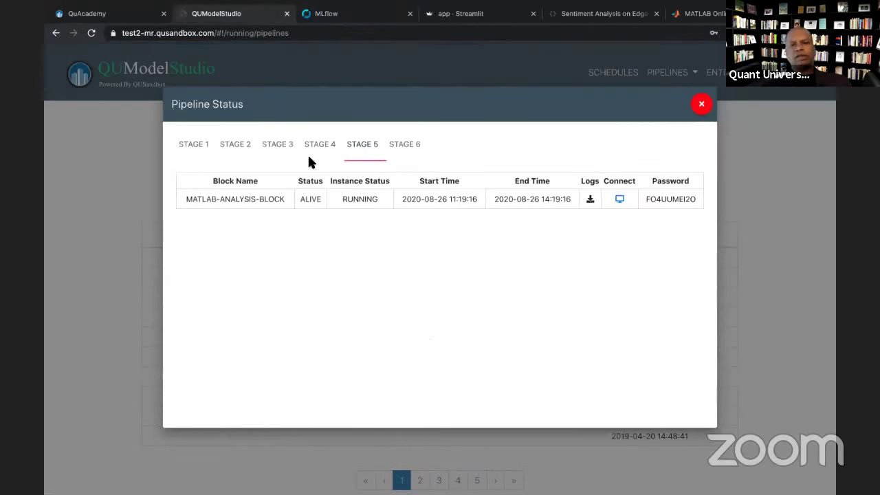
click(406, 147)
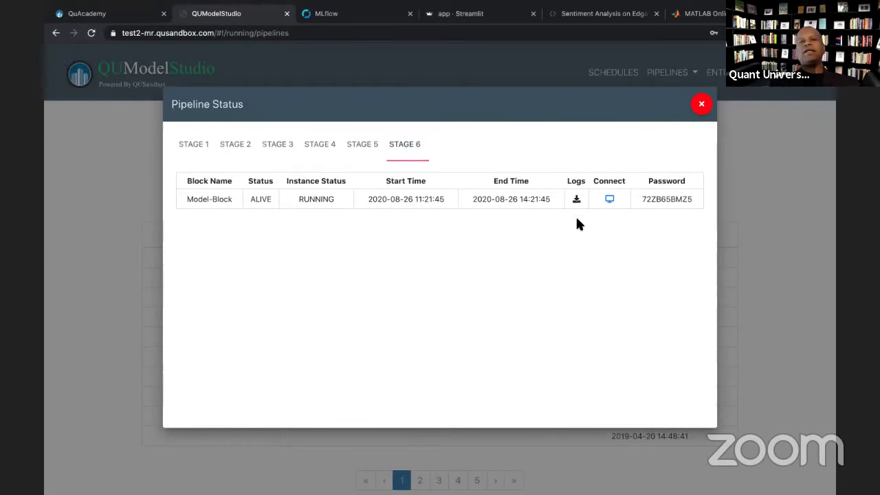
click(608, 200)
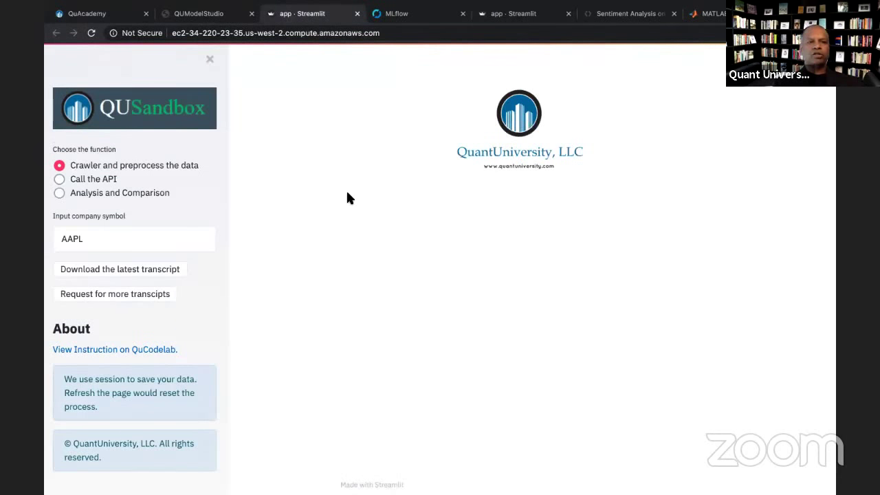
Step: Choose the Analysis and Comparison function and review the charts and the most positive and negative texts for each API
click(95, 195)
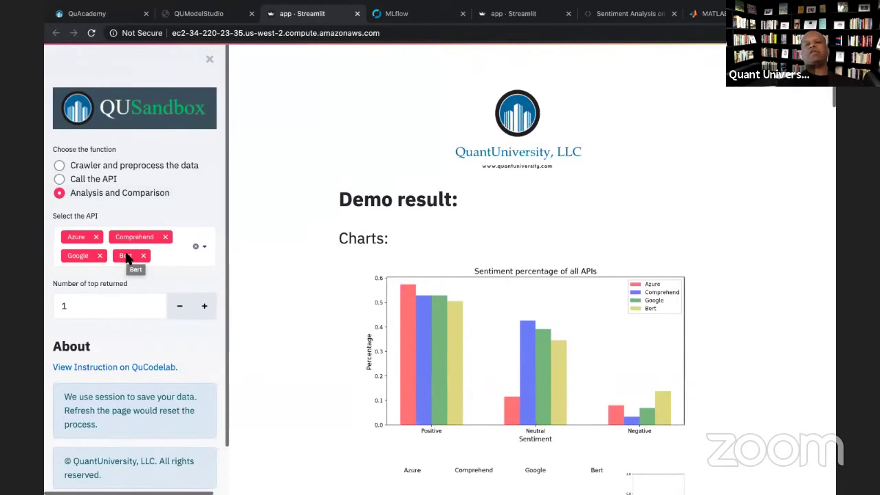
scroll(413, 278, down, 3)
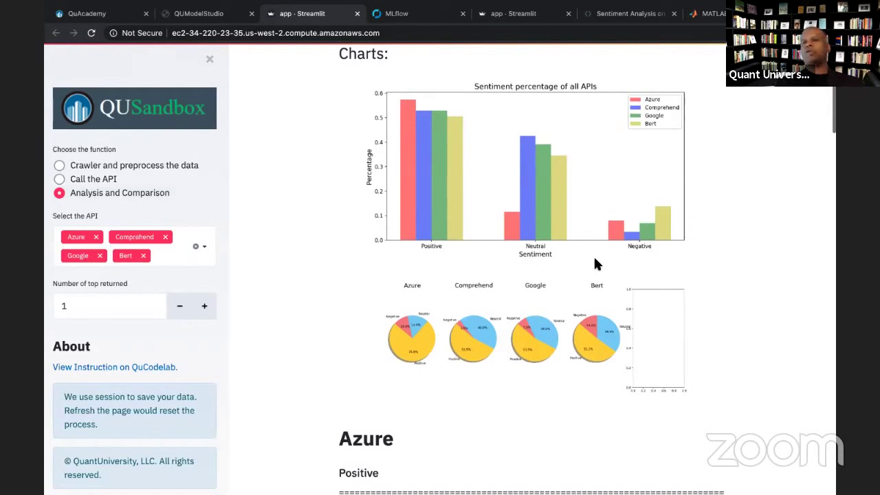
scroll(638, 238, down, 4)
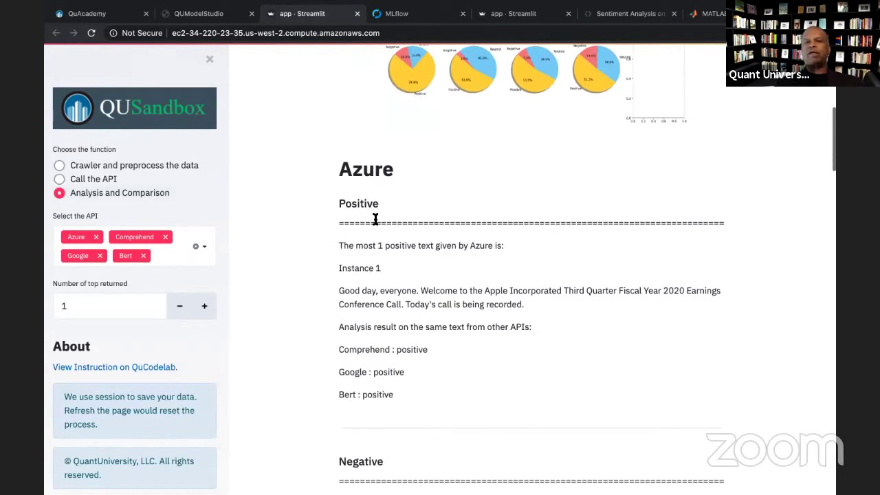
scroll(394, 290, down, 2)
scroll(394, 291, down, 10)
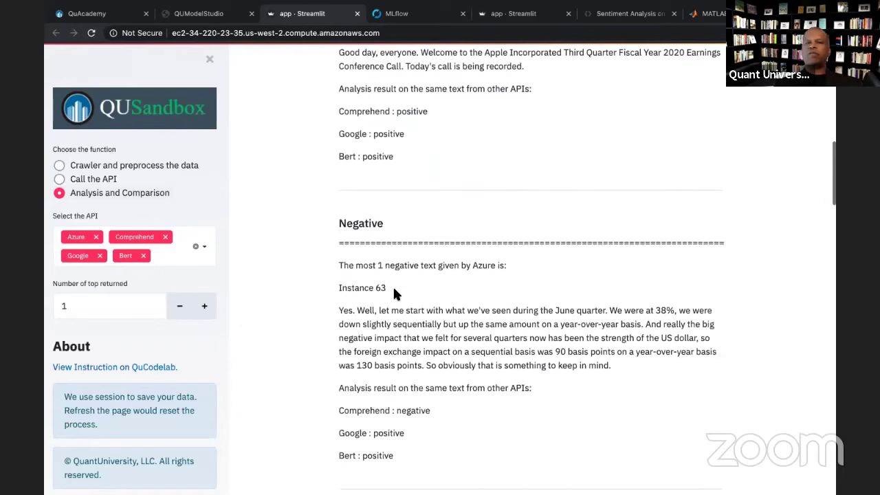
scroll(394, 294, down, 12)
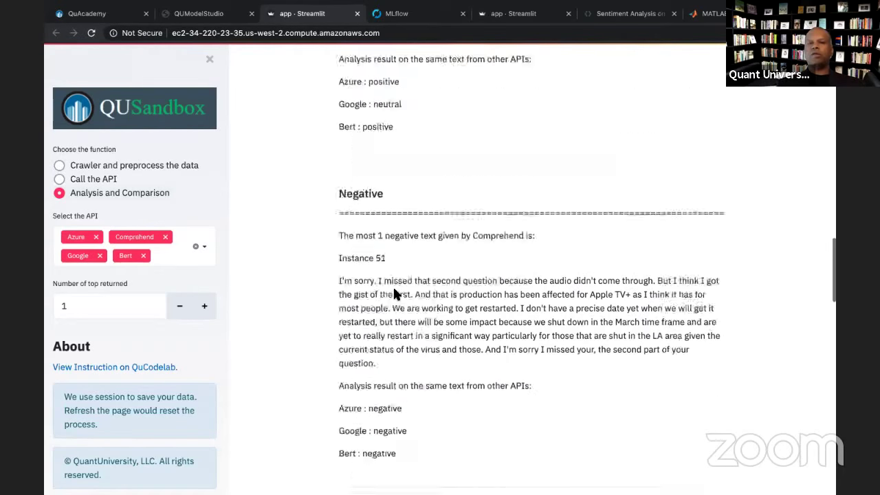
scroll(393, 293, down, 10)
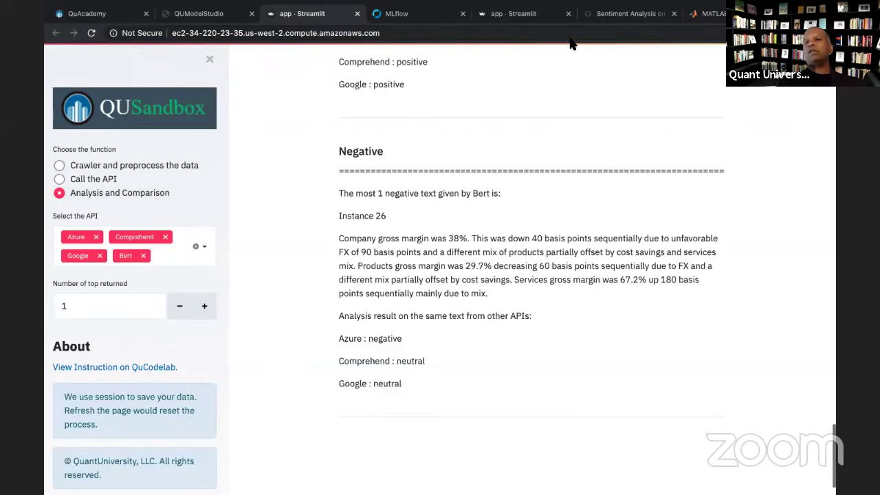
Step: Switch to the Sentiment Analysis on Edgar Form-425 Data codelab and look through its sections from Introduction to API Comparison
click(625, 15)
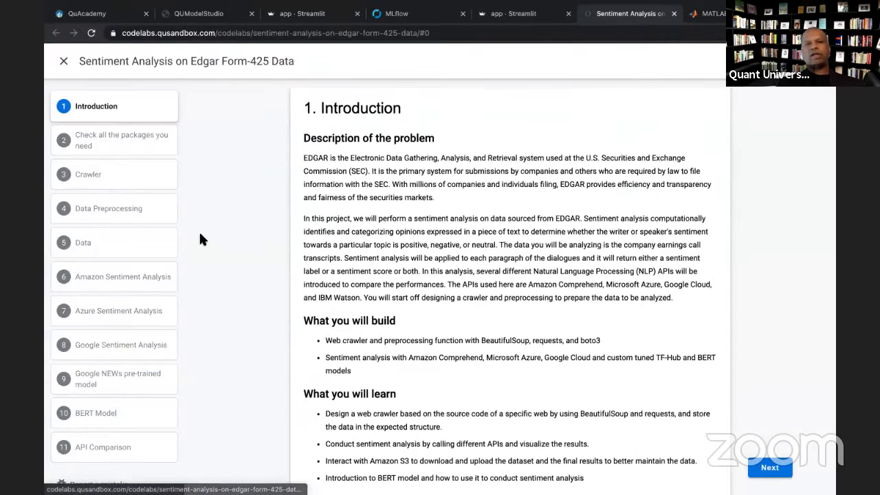
click(151, 135)
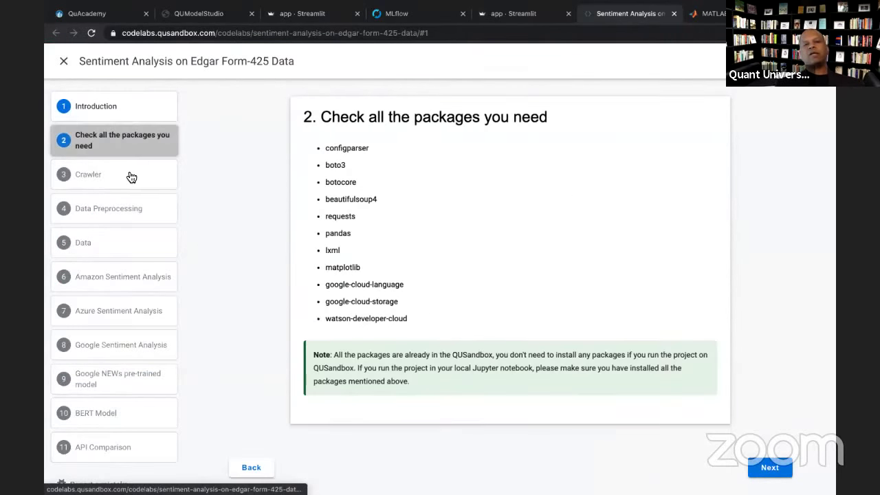
click(130, 173)
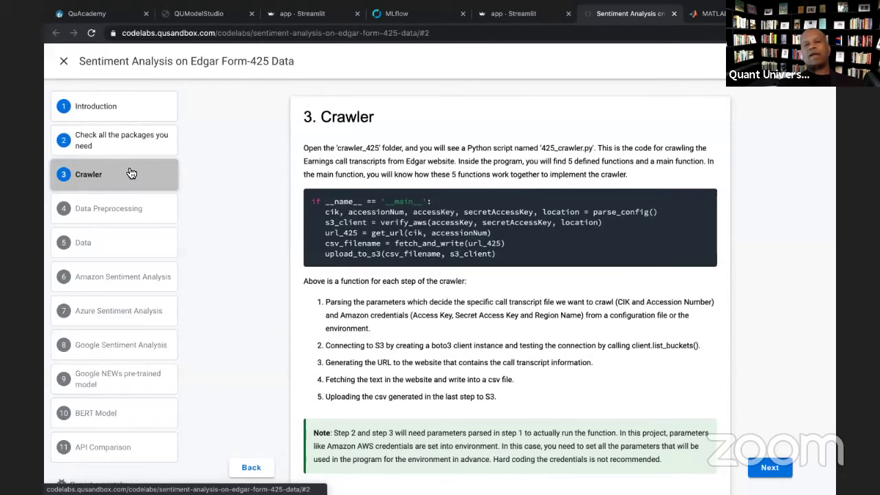
click(121, 218)
click(116, 246)
click(103, 278)
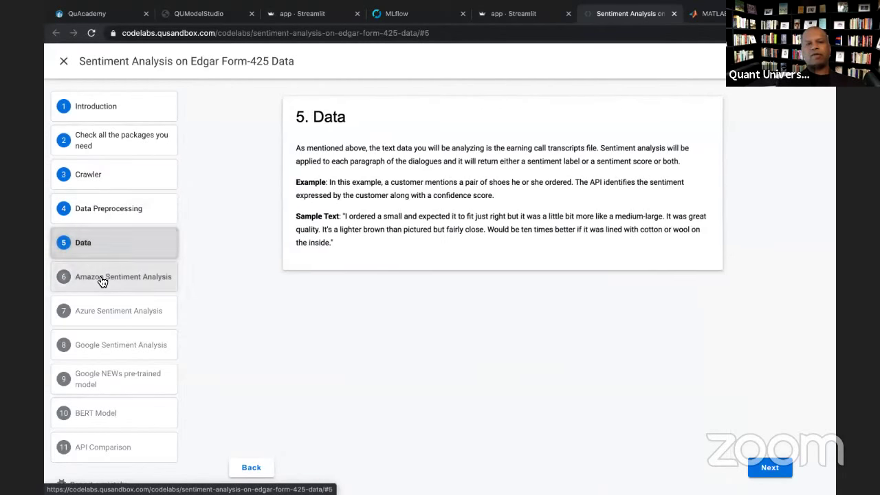
click(95, 313)
click(98, 350)
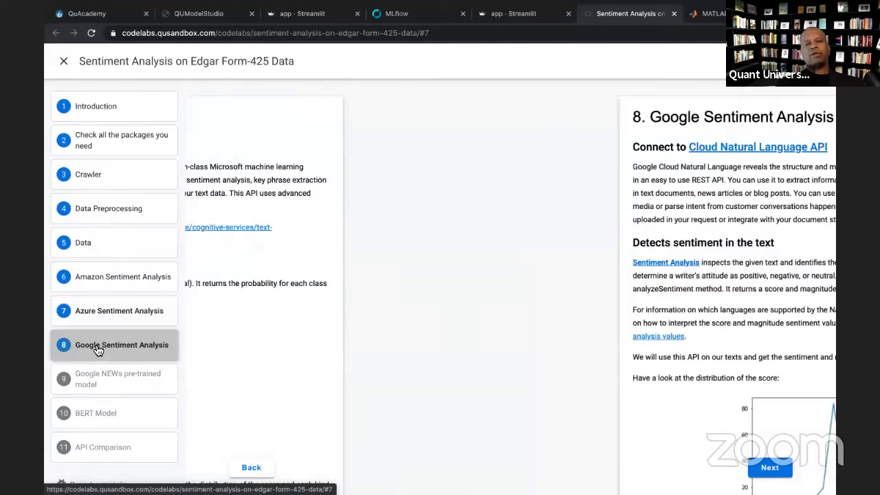
click(101, 353)
click(100, 369)
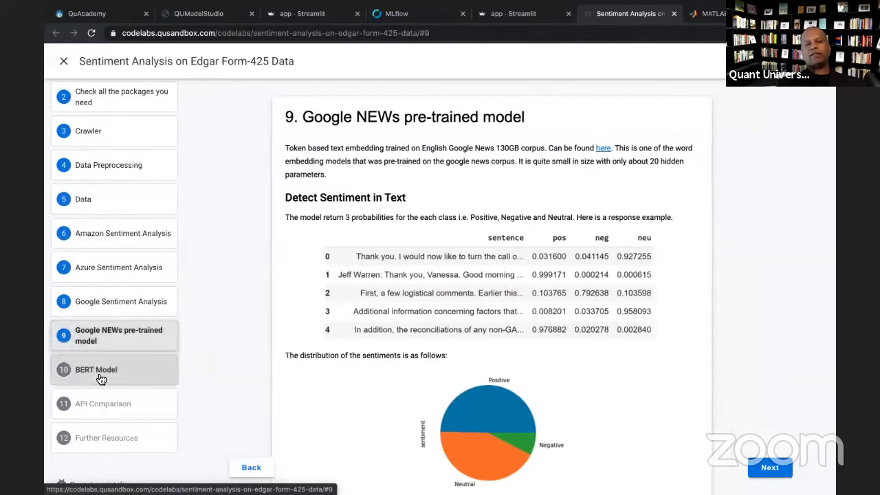
click(84, 406)
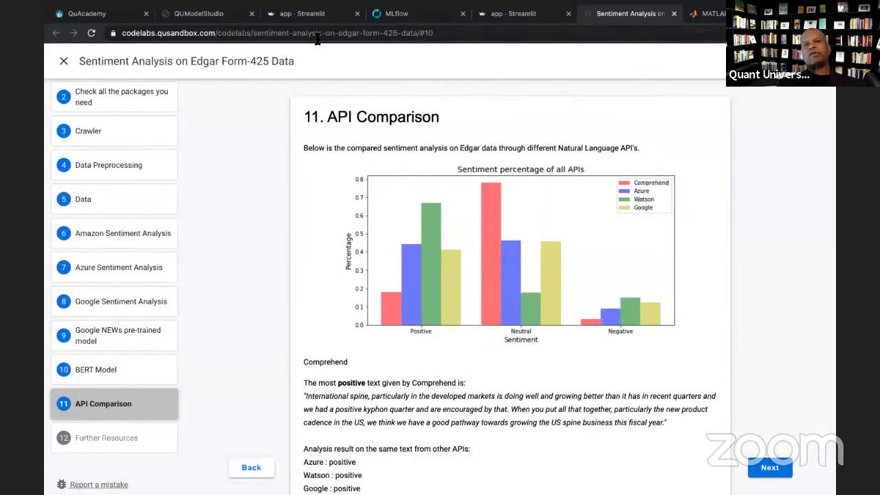
Step: Go back to the QUModelStudio pipeline status and look through the blocks of Stages 1 to 4
click(220, 15)
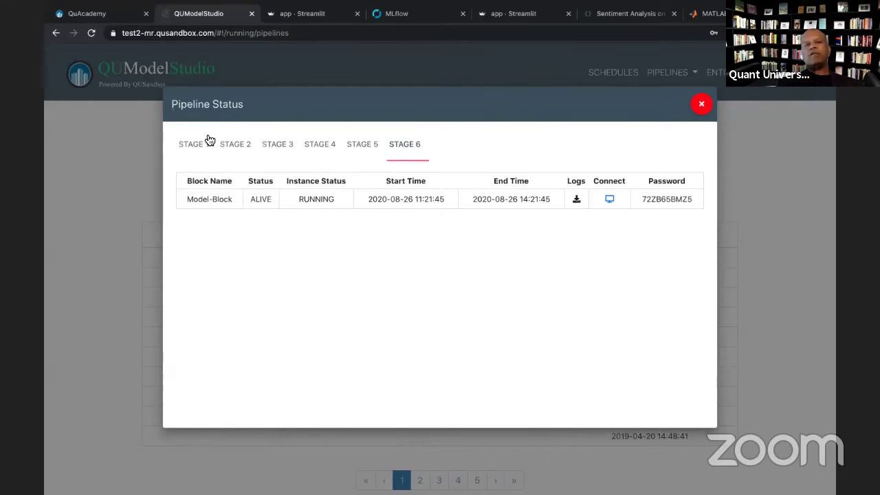
click(183, 143)
click(231, 147)
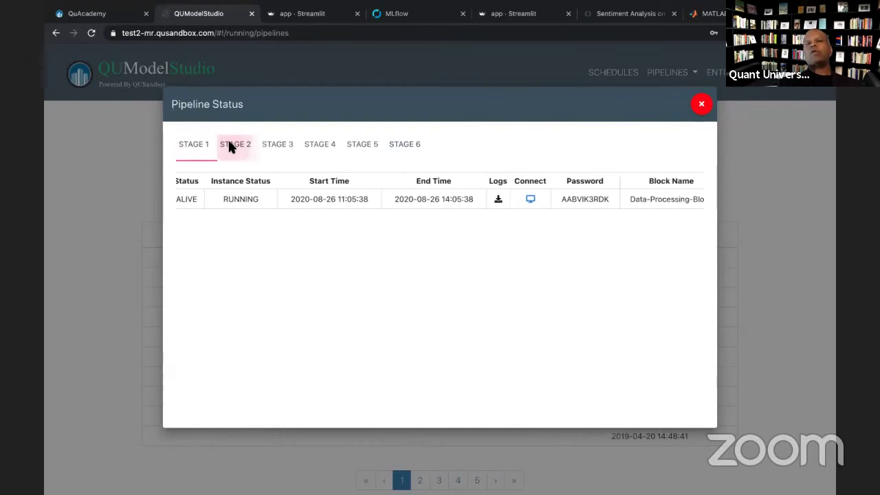
click(277, 146)
click(316, 147)
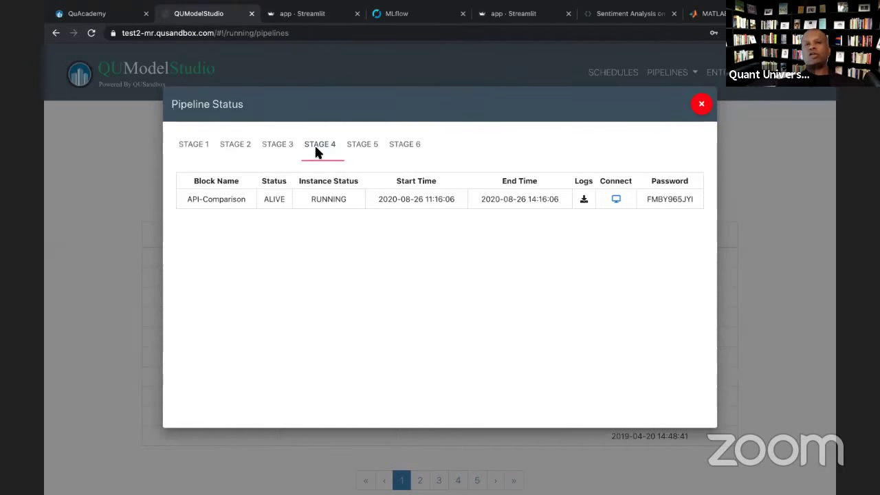
Step: Switch back to the edgar_test run of the edgar_stage_6 experiment in MLflow
click(410, 13)
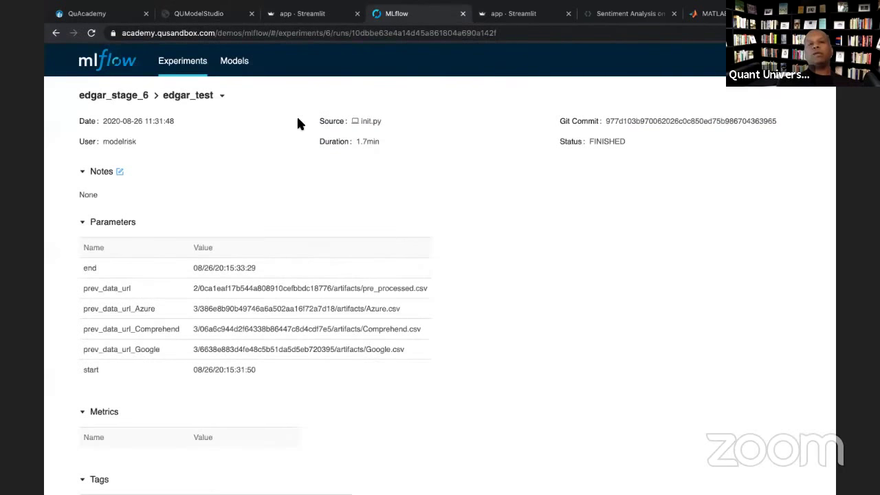